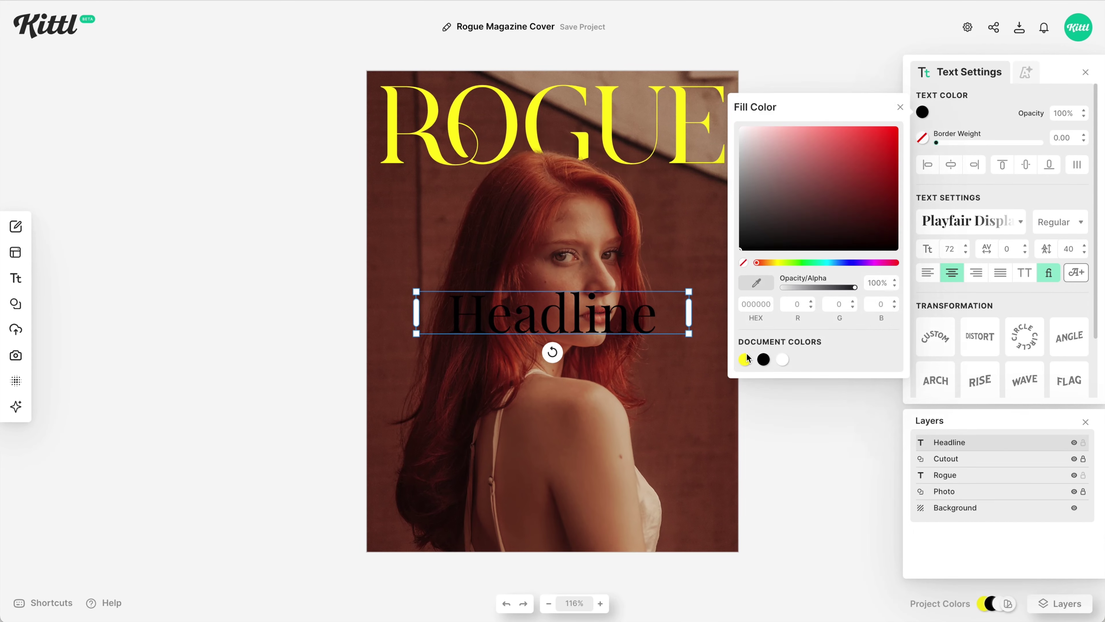
Step: Apply the document's yellow as the fill color of the Headline text
left_click(744, 360)
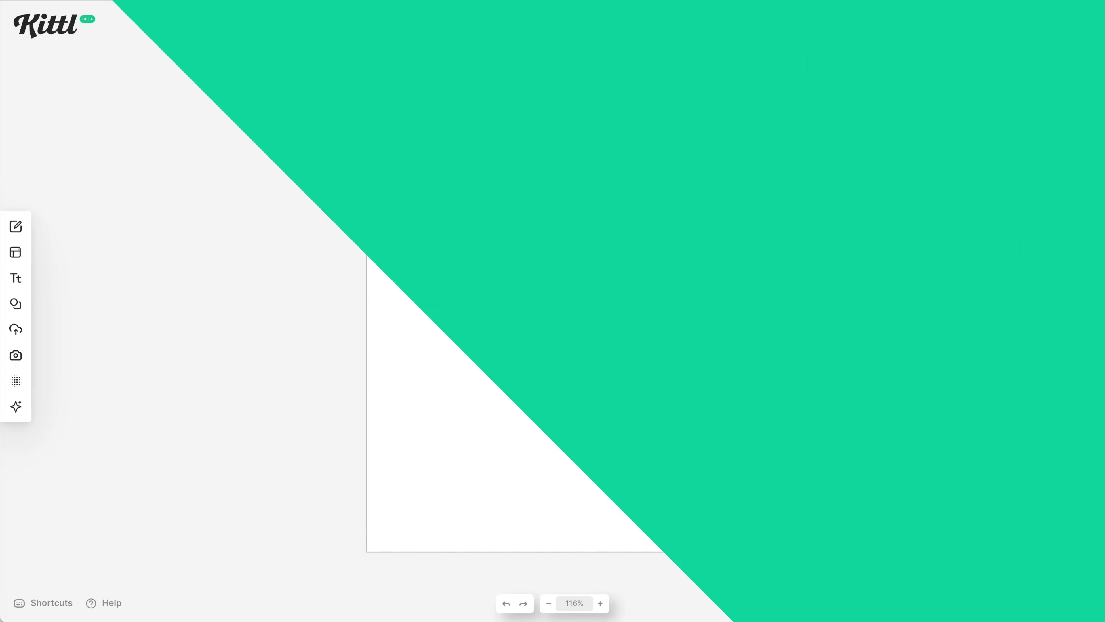
Step: Check the artboard size in the document settings
left_click(968, 27)
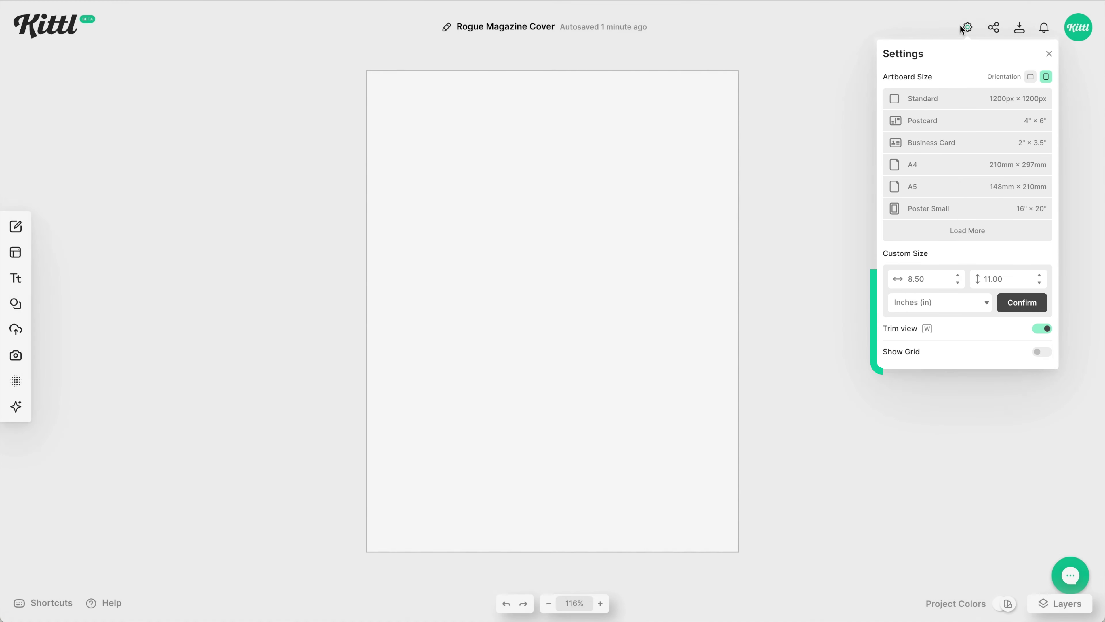
left_click(968, 27)
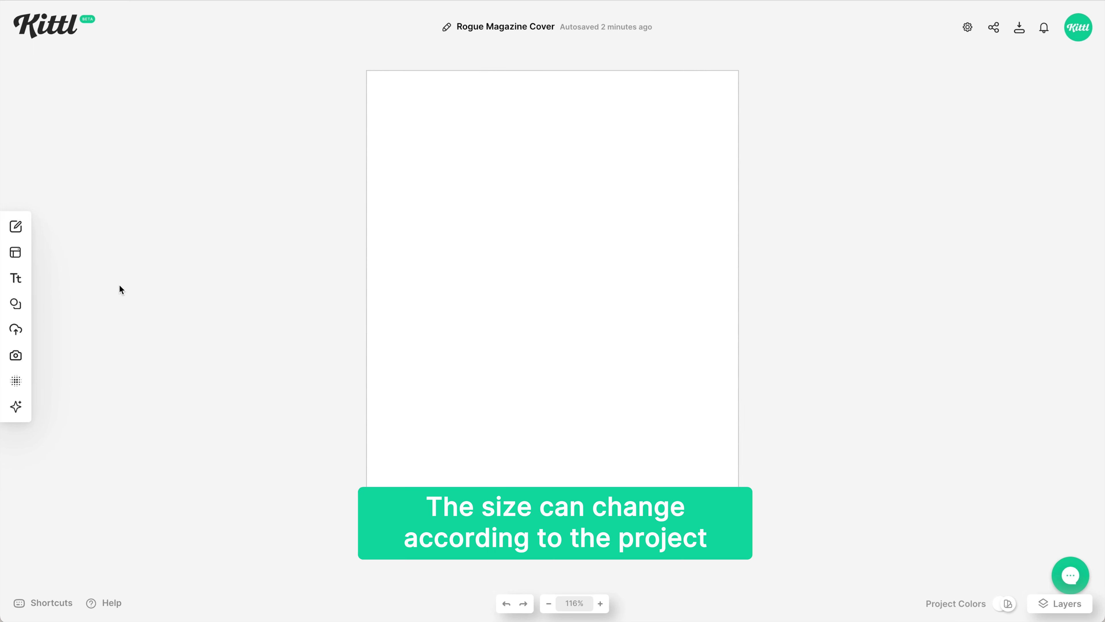
Step: Search the stock photos for "female model" and add the portrait of the red-haired woman against the brown wall
left_click(20, 356)
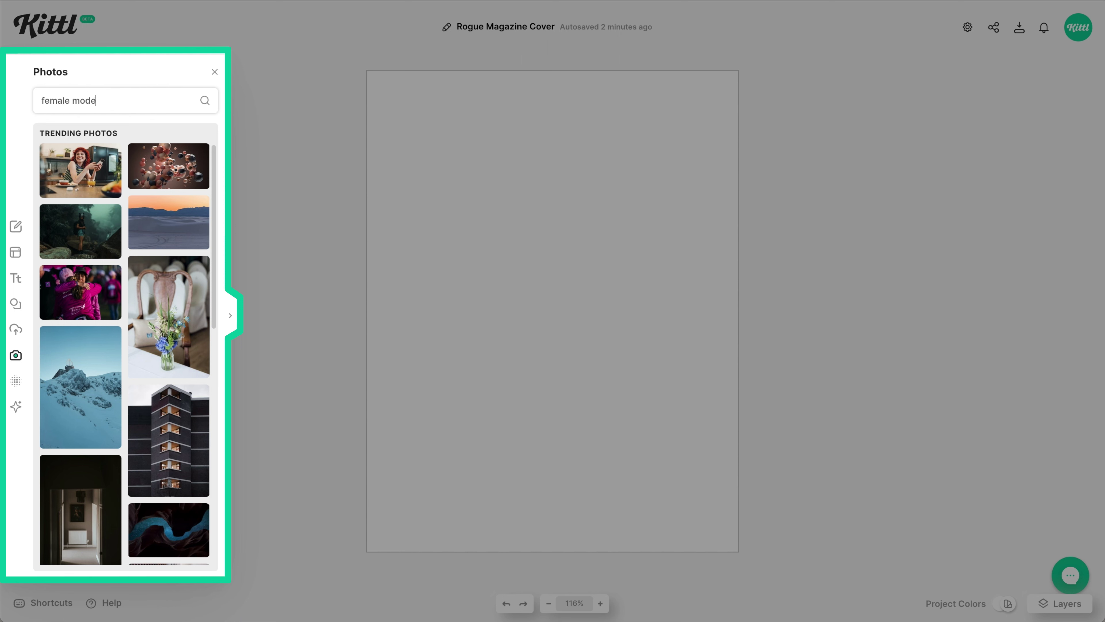
key("Return")
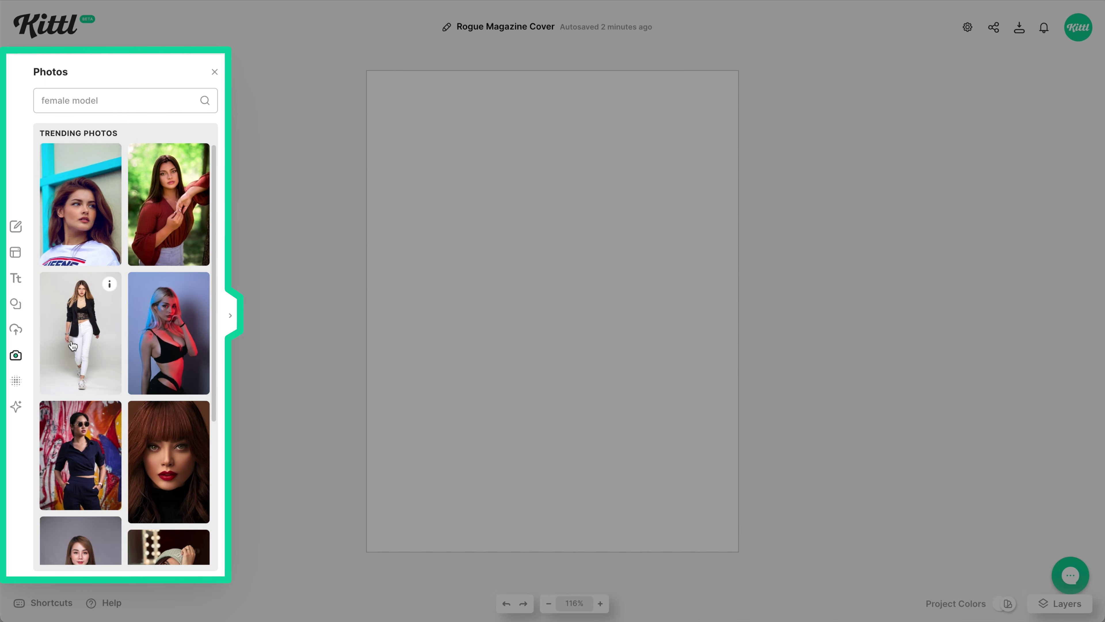
scroll(71, 339, "down", 10)
scroll(54, 388, "down", 15)
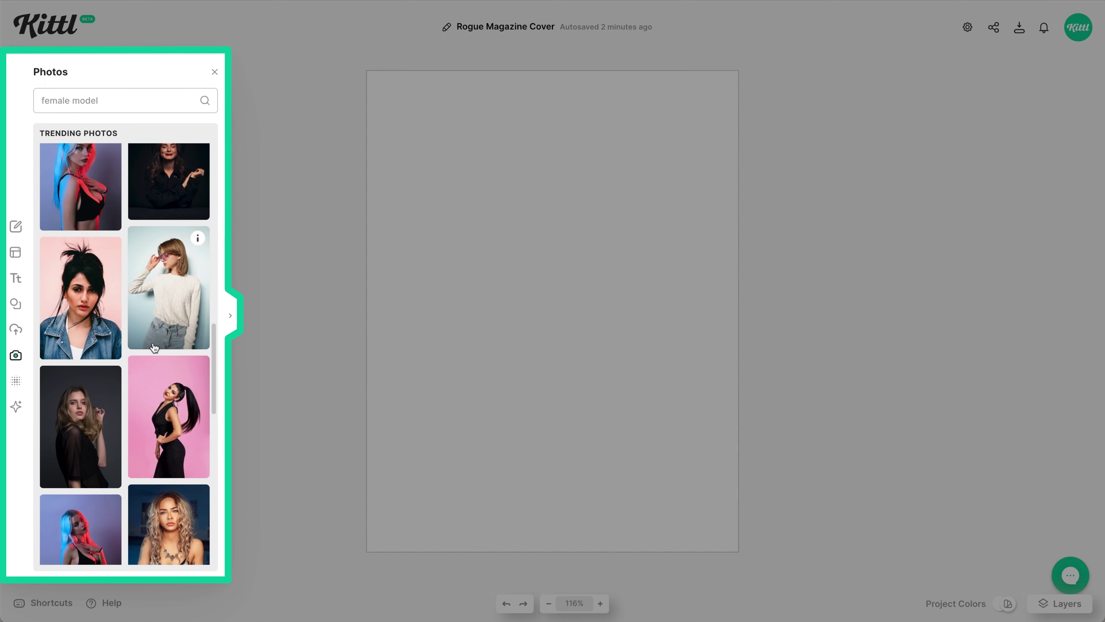
scroll(166, 383, "down", 12)
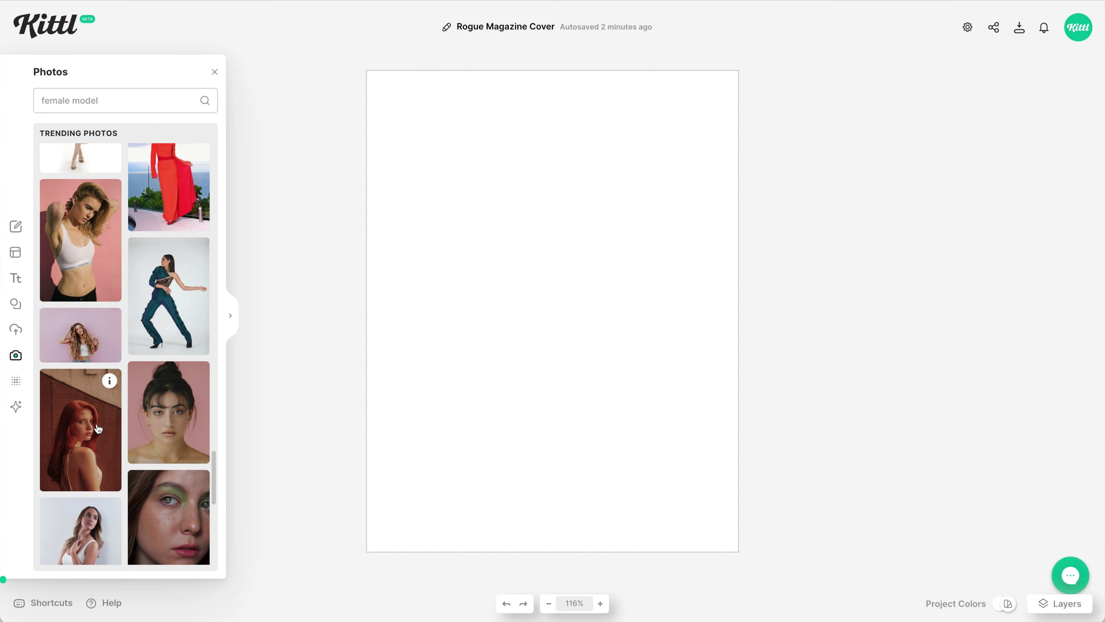
left_click(95, 449)
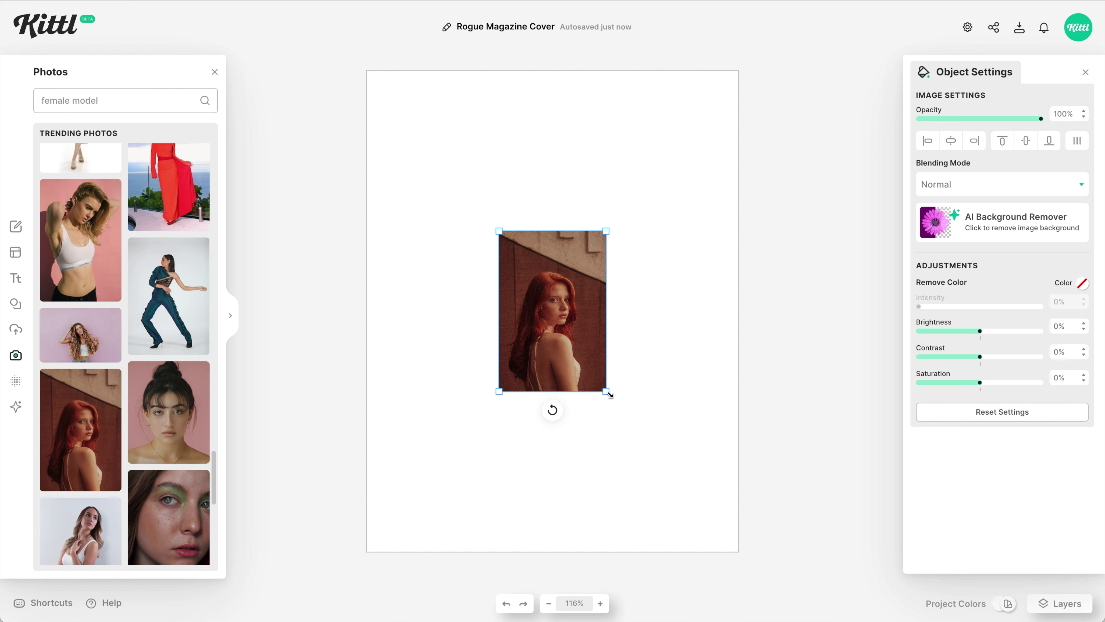
Step: Enlarge the photo beyond the artboard's edges and reposition it so it covers the whole page
left_click_drag(609, 394, 774, 587)
left_click_drag(659, 457, 654, 429)
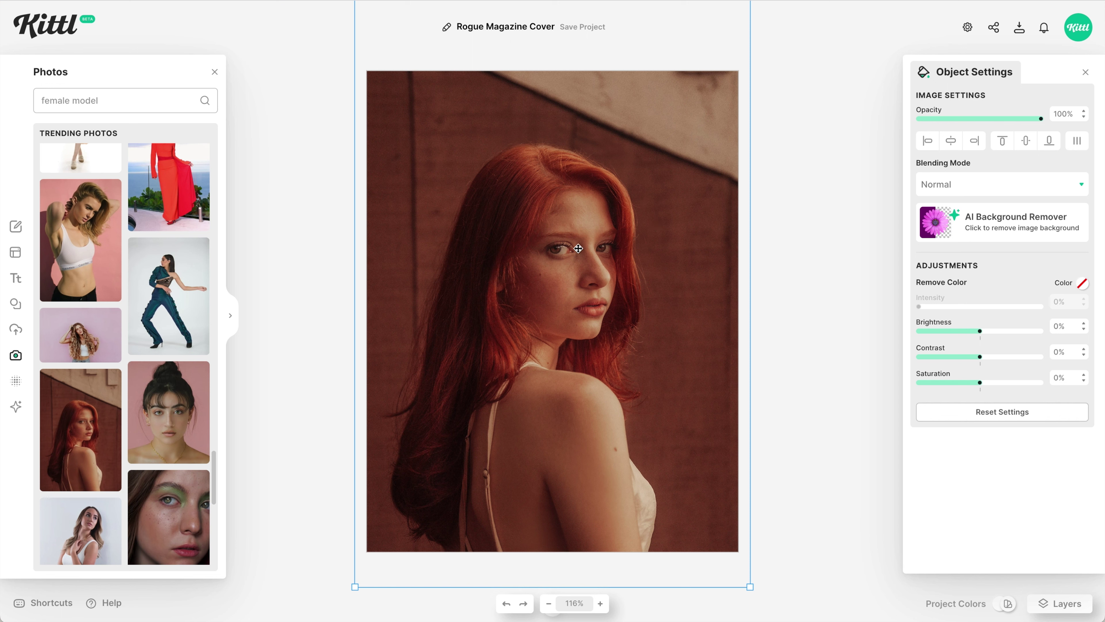
left_click(213, 73)
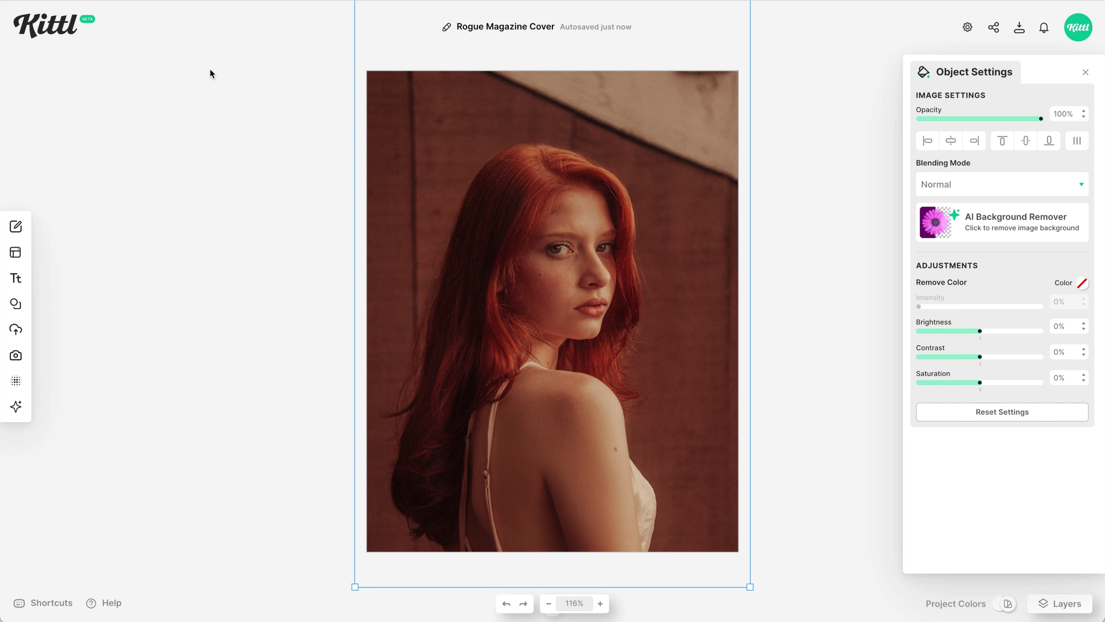
left_click(210, 69)
Step: Rename the new image layer "Photo" and delete the hidden older Photo layer below it
left_click(548, 253)
left_click(1060, 603)
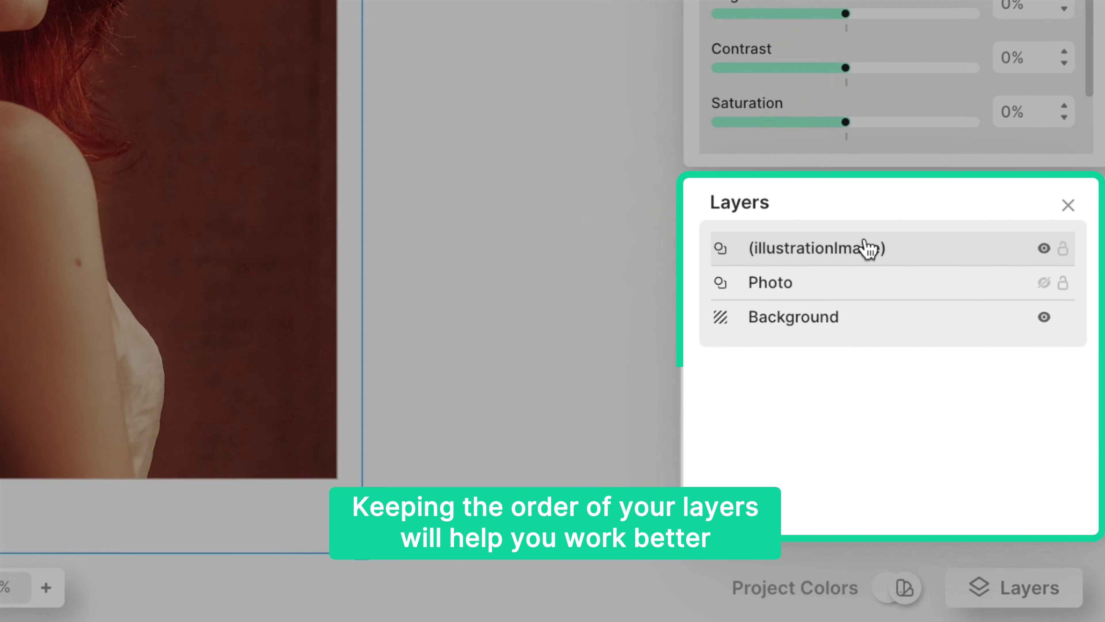
double_click(868, 248)
type("Photo")
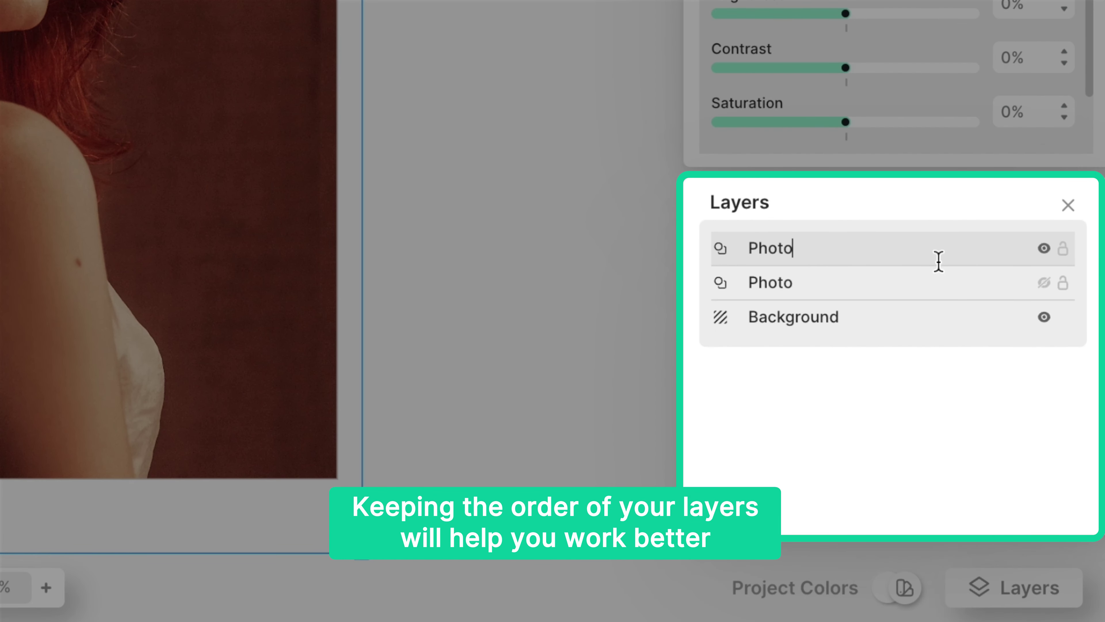
left_click(914, 296)
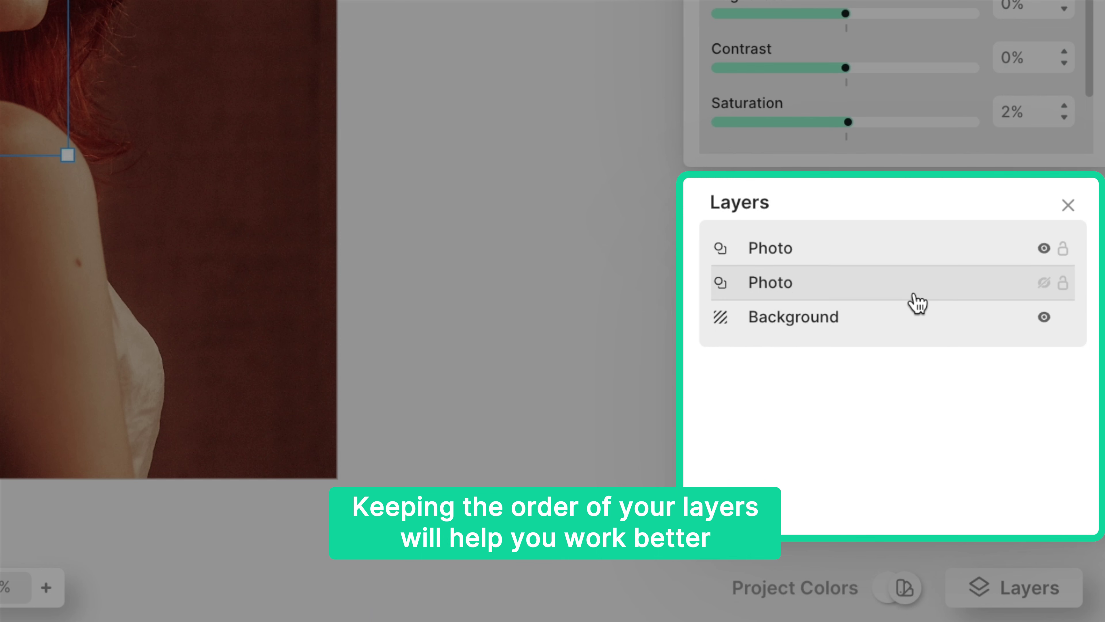
key("Delete")
Step: Duplicate the Photo layer and rename the upper copy "Cutout"
left_click(907, 261)
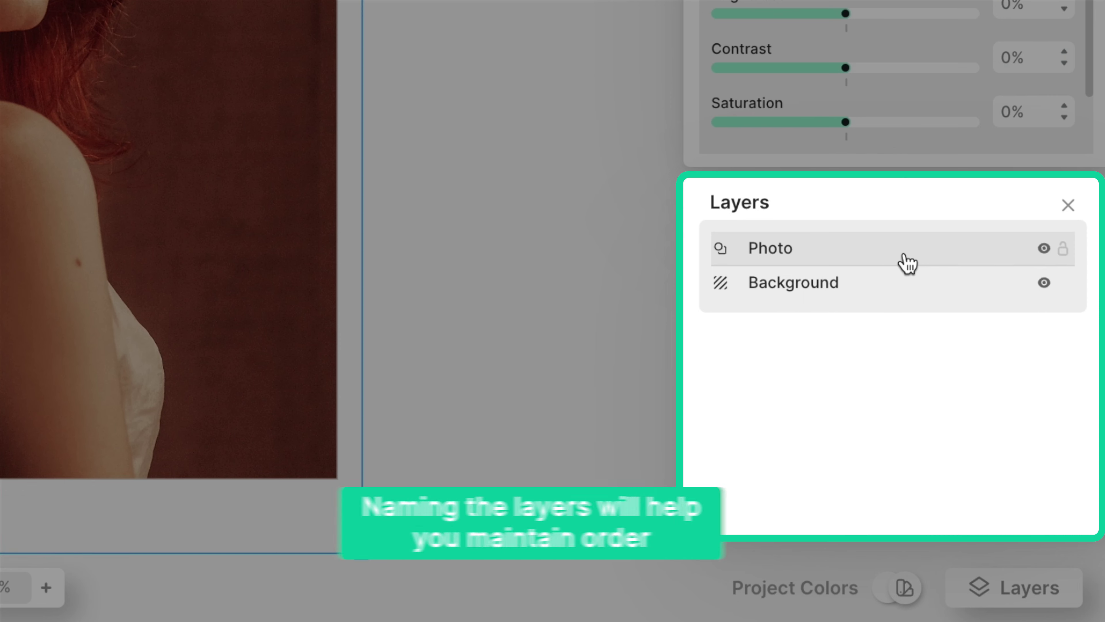
key("ctrl+d")
double_click(775, 260)
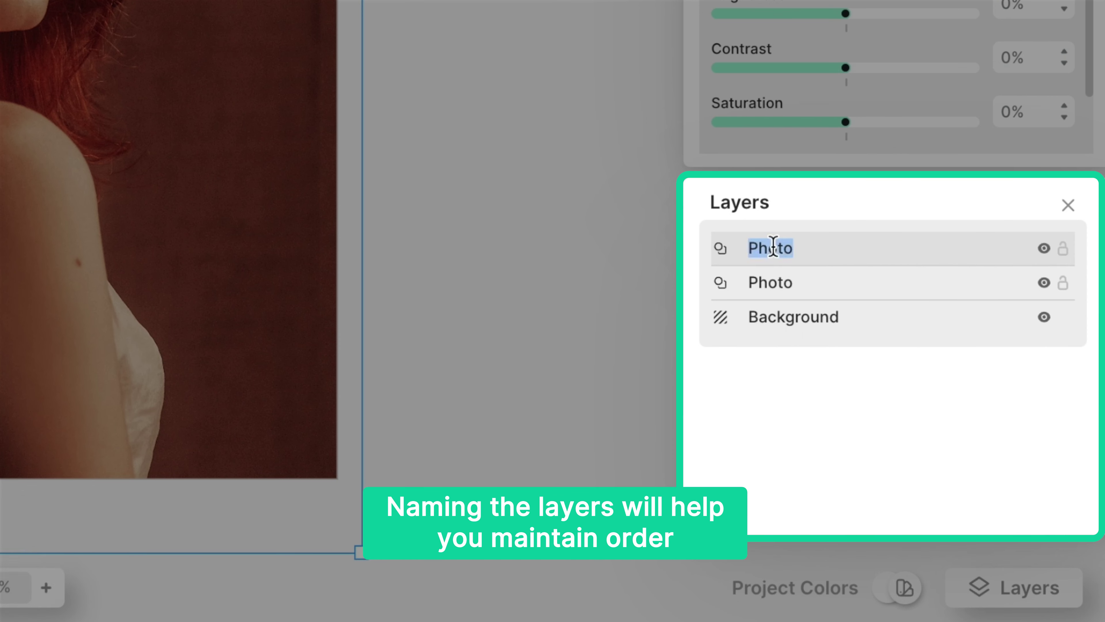
type("Cutout")
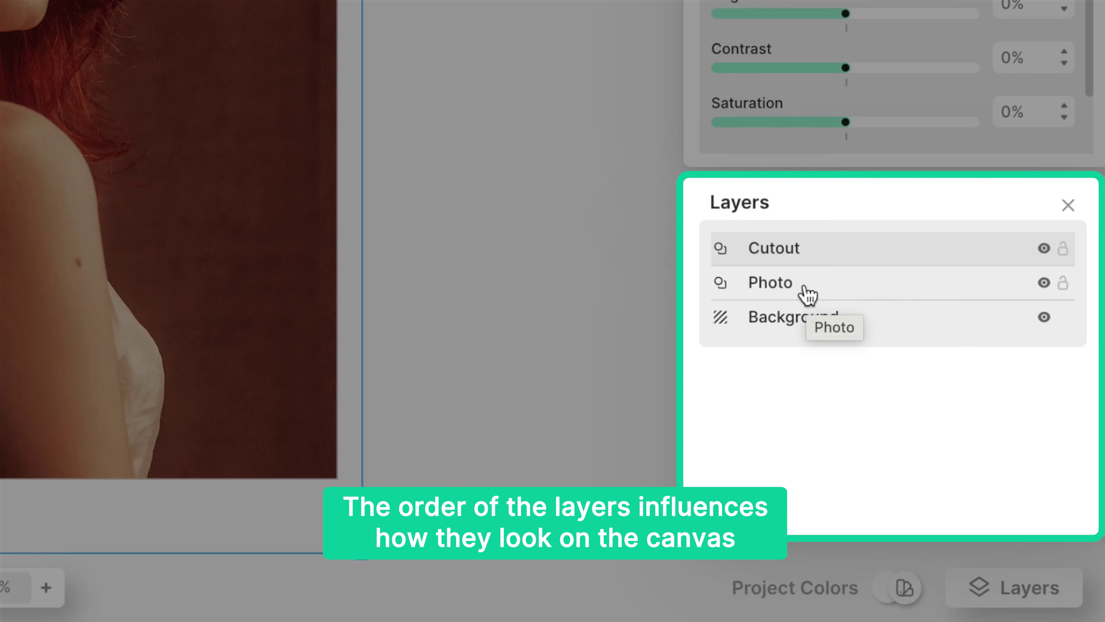
Step: Hide the Photo layer and remove the Cutout image's background with the AI Background Remover
left_click(851, 296)
left_click(1043, 282)
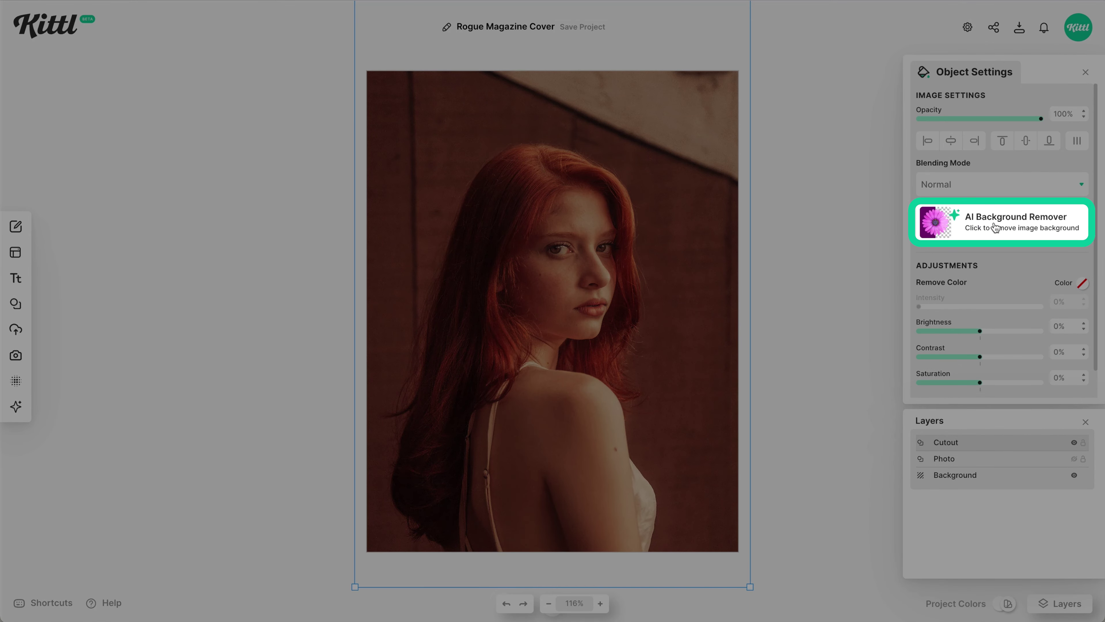
left_click(999, 230)
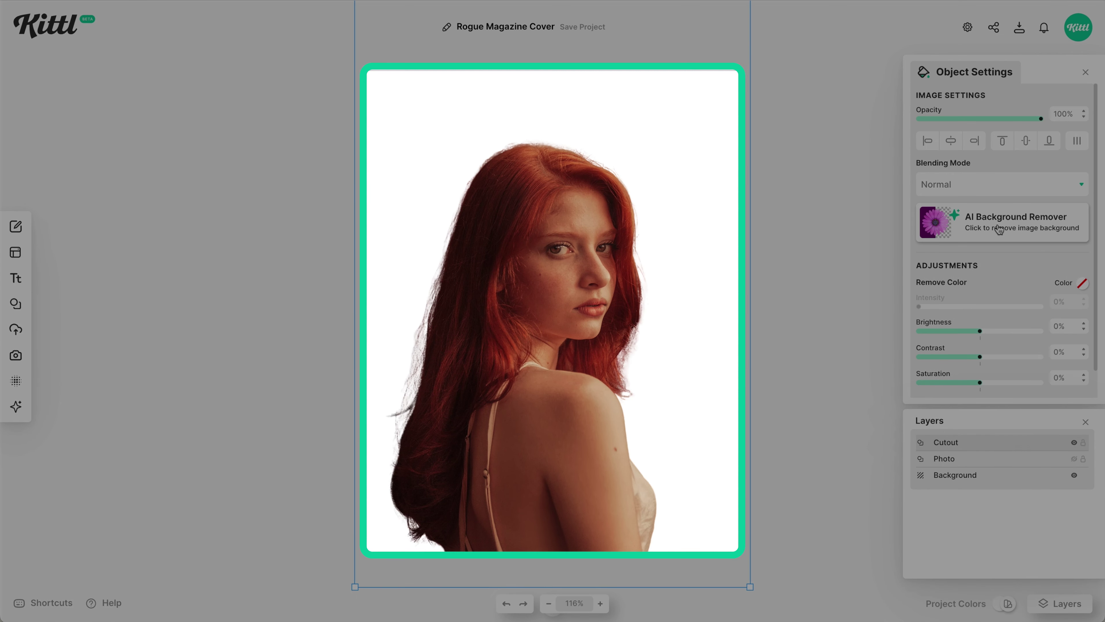
Step: Set the artboard's background color to white
left_click(735, 359)
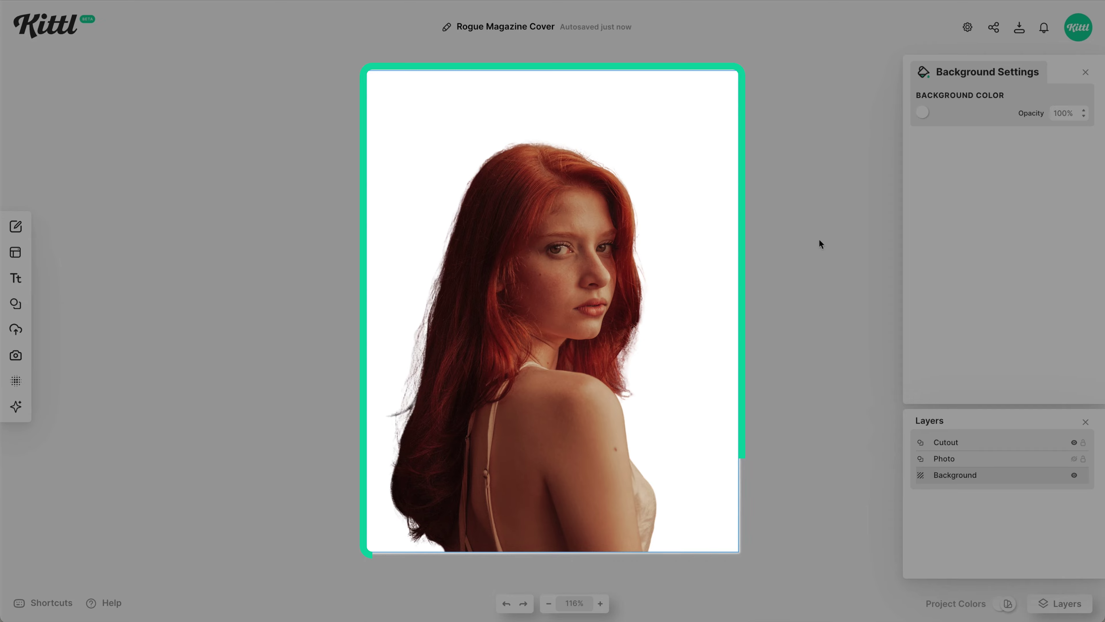
left_click(922, 112)
mouse_move(899, 126)
left_mouse_down()
mouse_move(774, 170)
mouse_move(745, 168)
mouse_move(733, 193)
mouse_move(733, 122)
left_mouse_up()
left_click(684, 192)
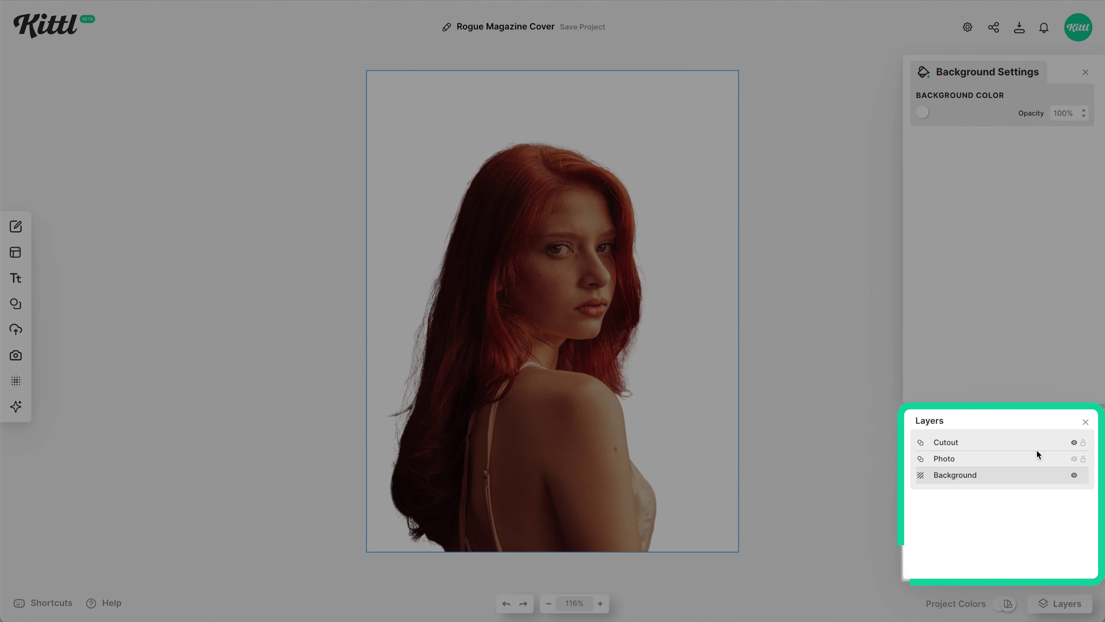
Step: Make the hidden Photo layer visible again and clear the selection
left_click(1035, 449)
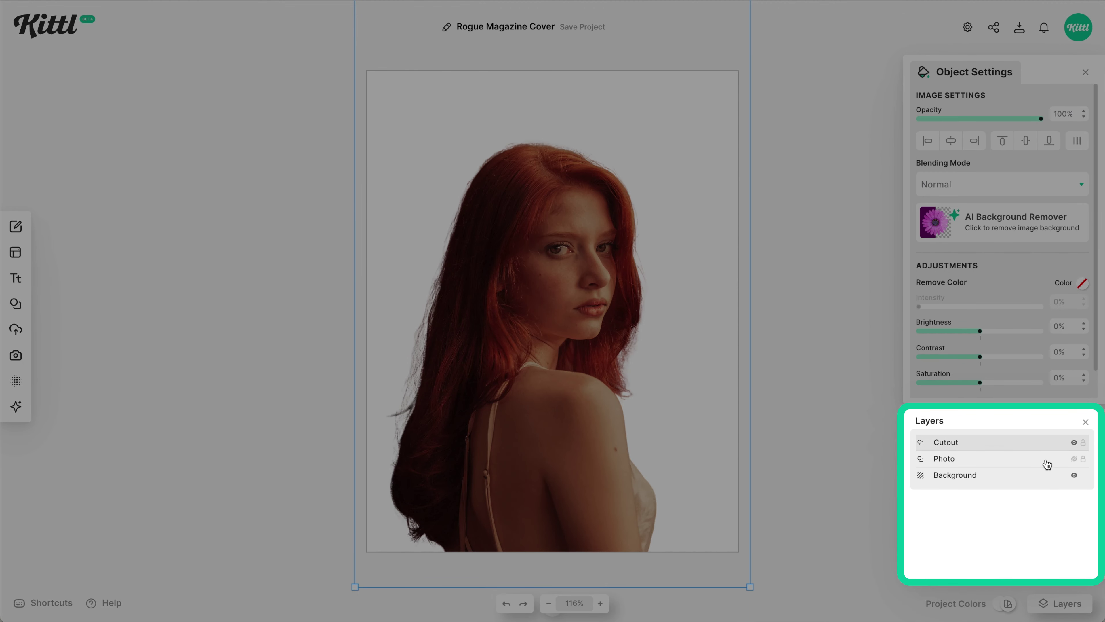
left_click(1074, 459)
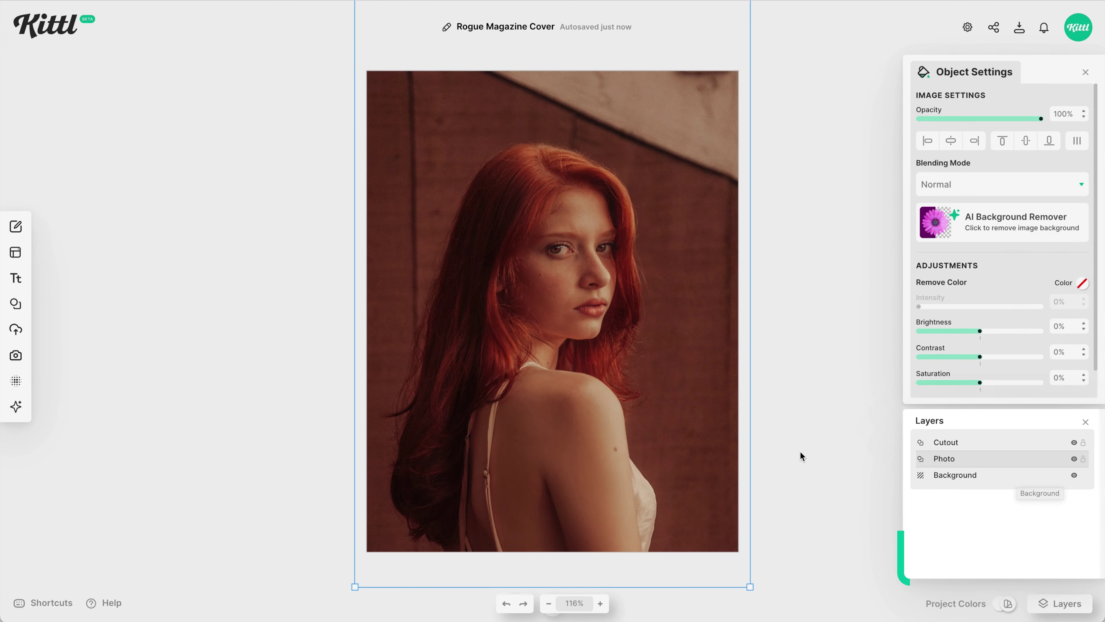
left_click(801, 451)
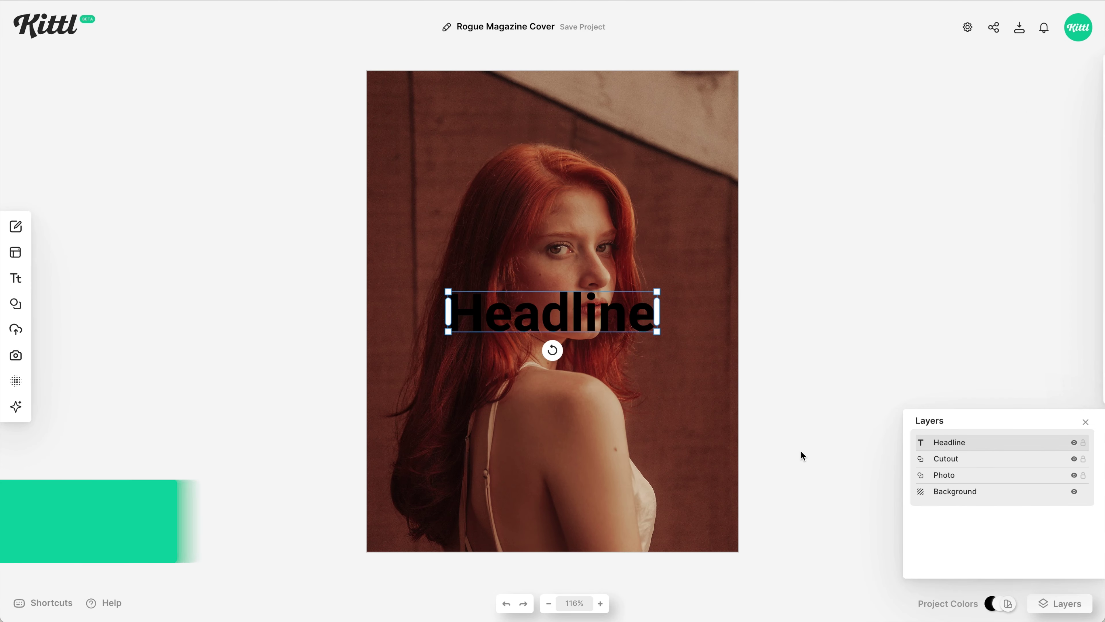
Step: Add a headline text to the cover and give it a bright yellow fill
left_click(921, 113)
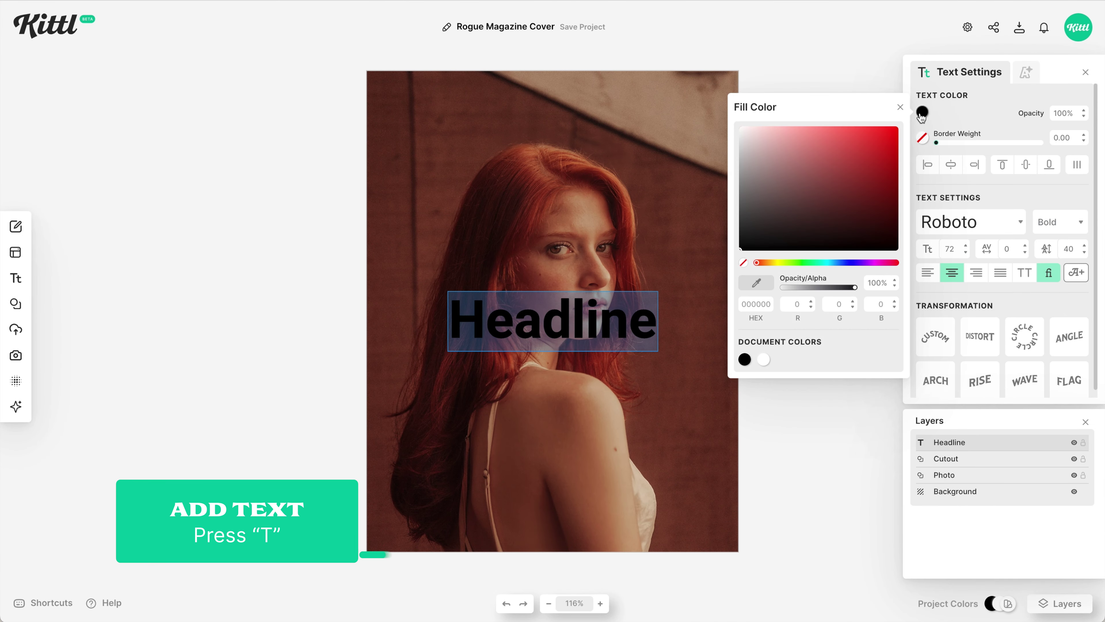
left_click(782, 263)
left_click_drag(838, 153, 884, 126)
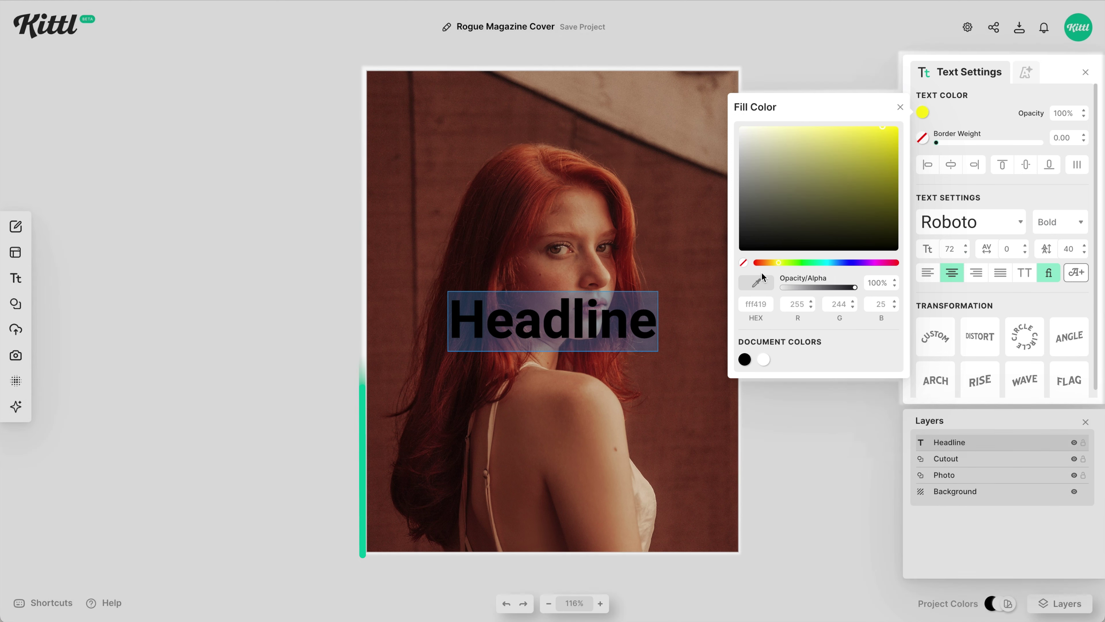
Step: Replace the headline wording with "Rogue"
left_click(566, 324)
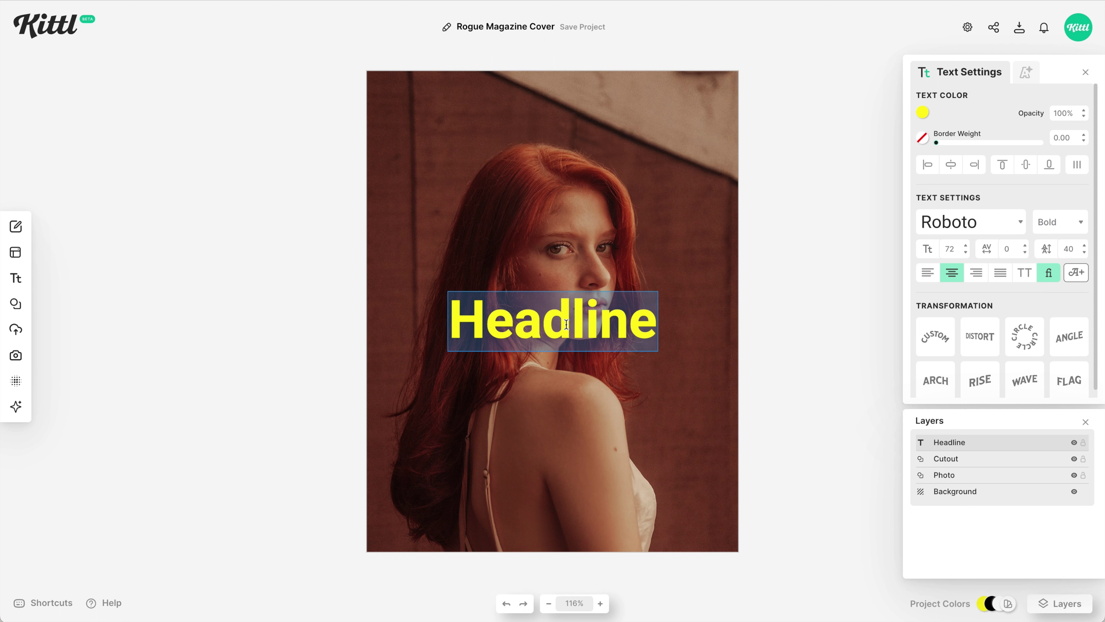
type("Rogue")
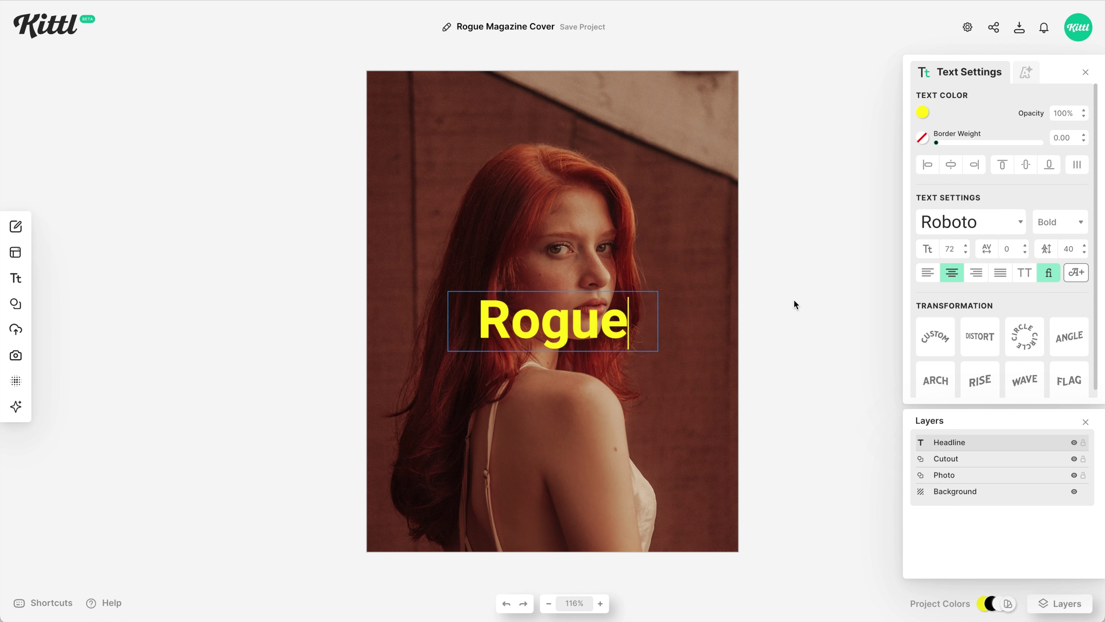
key("Escape")
Step: Change the title's typeface to Mosel and enlarge it to about size 147, nearly spanning the cover's width
left_click(962, 217)
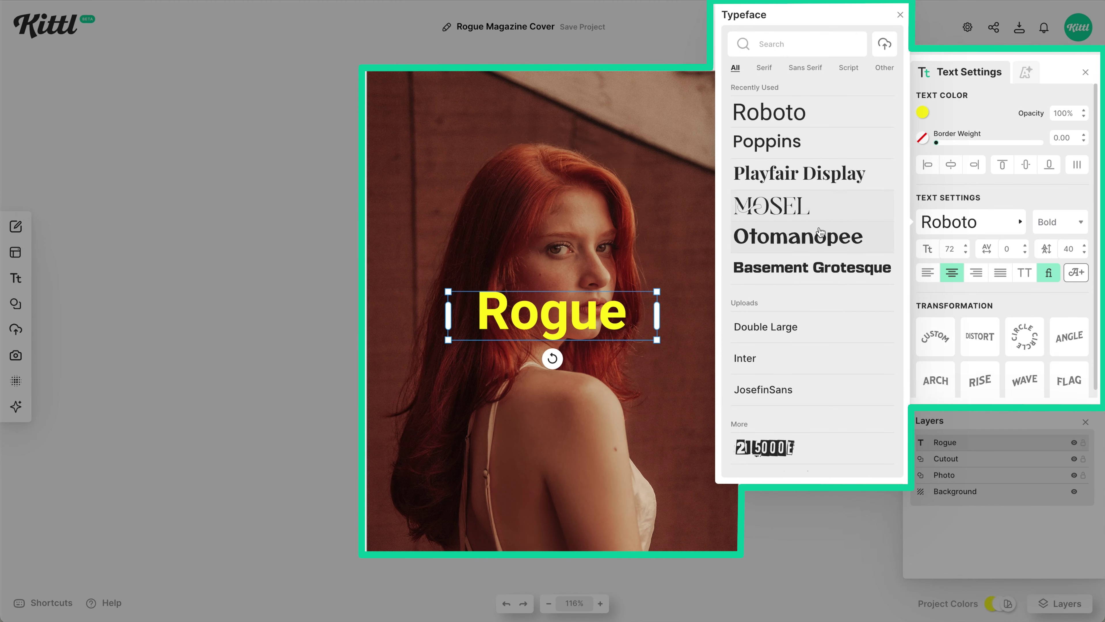
left_click(821, 217)
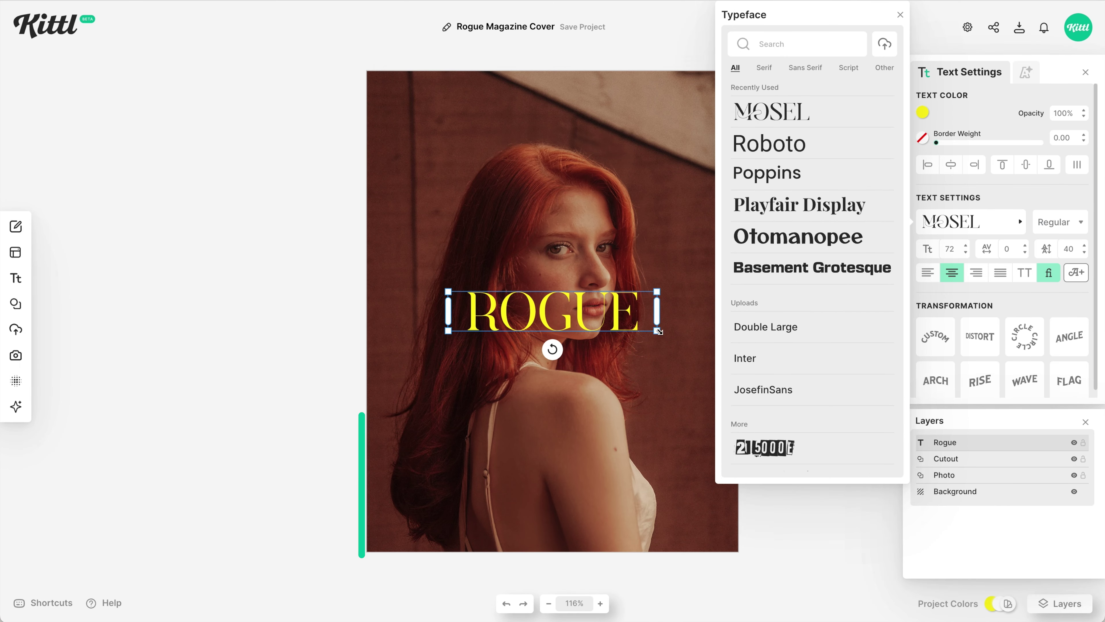
left_click_drag(660, 332, 726, 393)
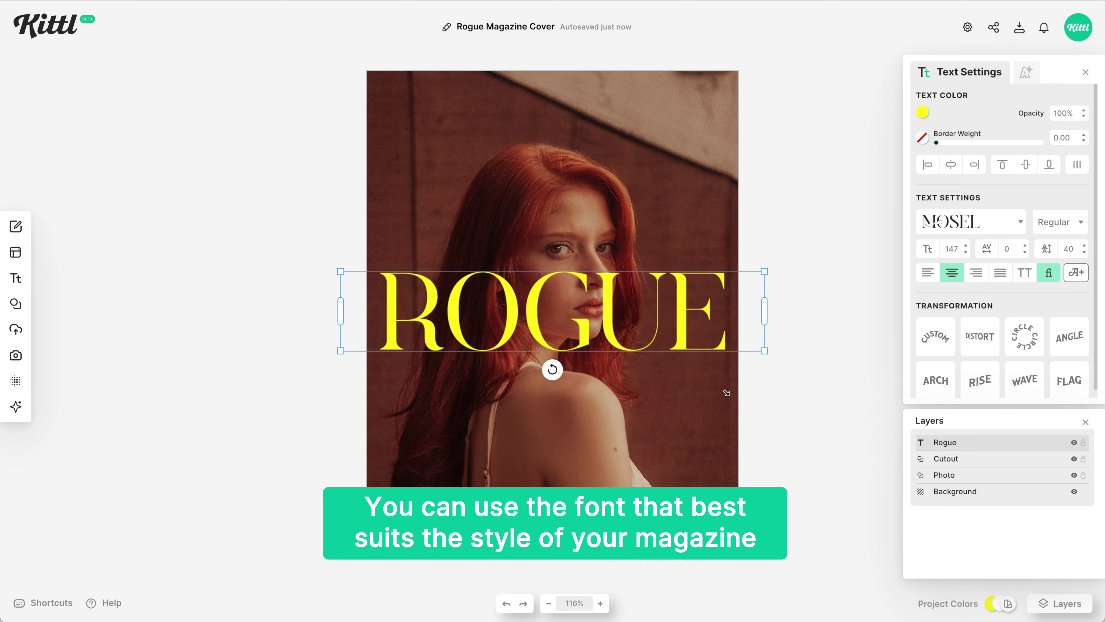
Step: Position the title just below the cover's upper edge and set it in uppercase with ligatures on
left_click_drag(677, 327, 655, 145)
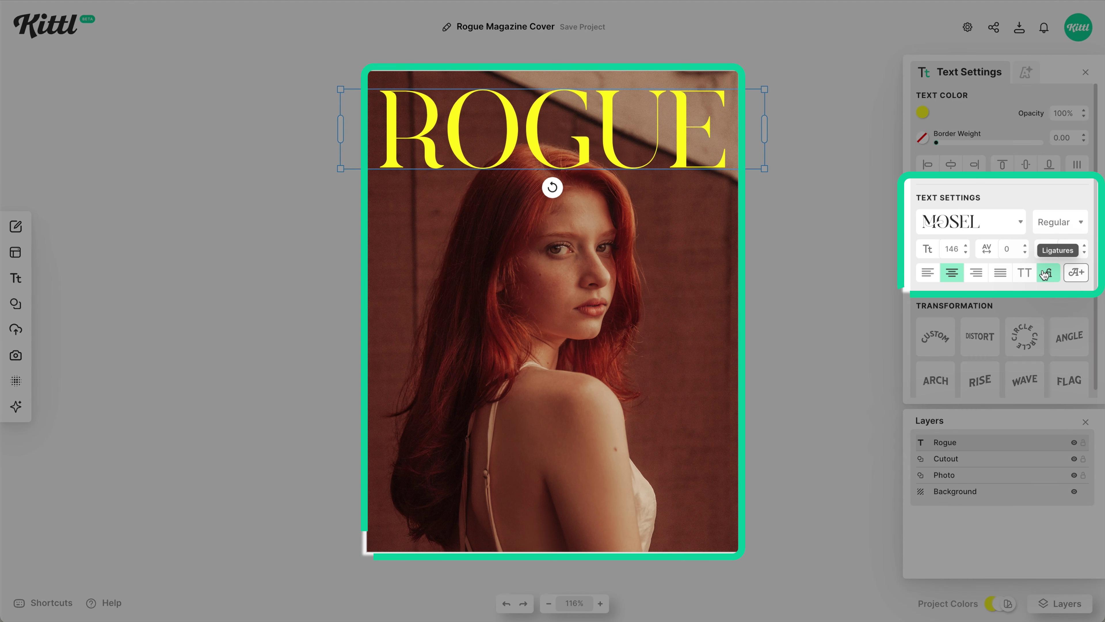
left_click(1045, 275)
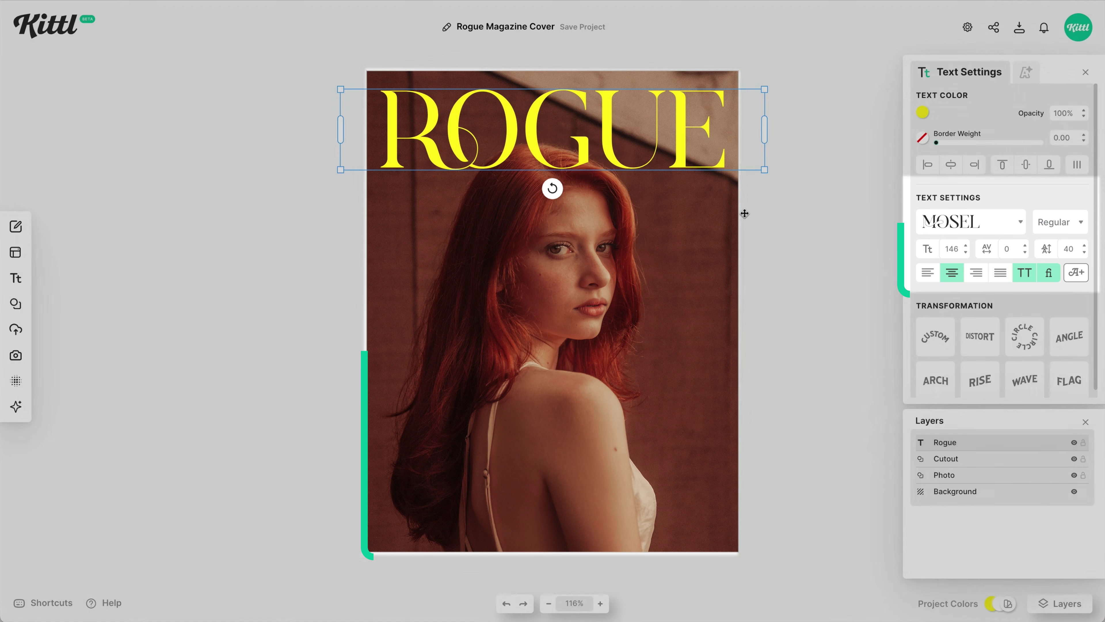
left_click(793, 218)
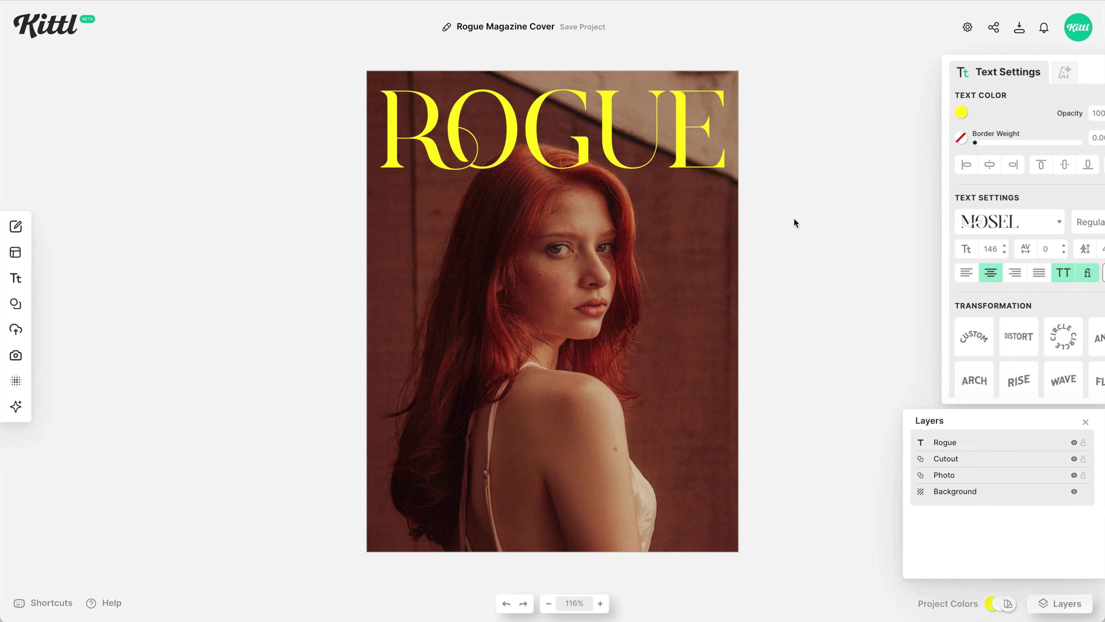
left_click_drag(686, 142, 685, 137)
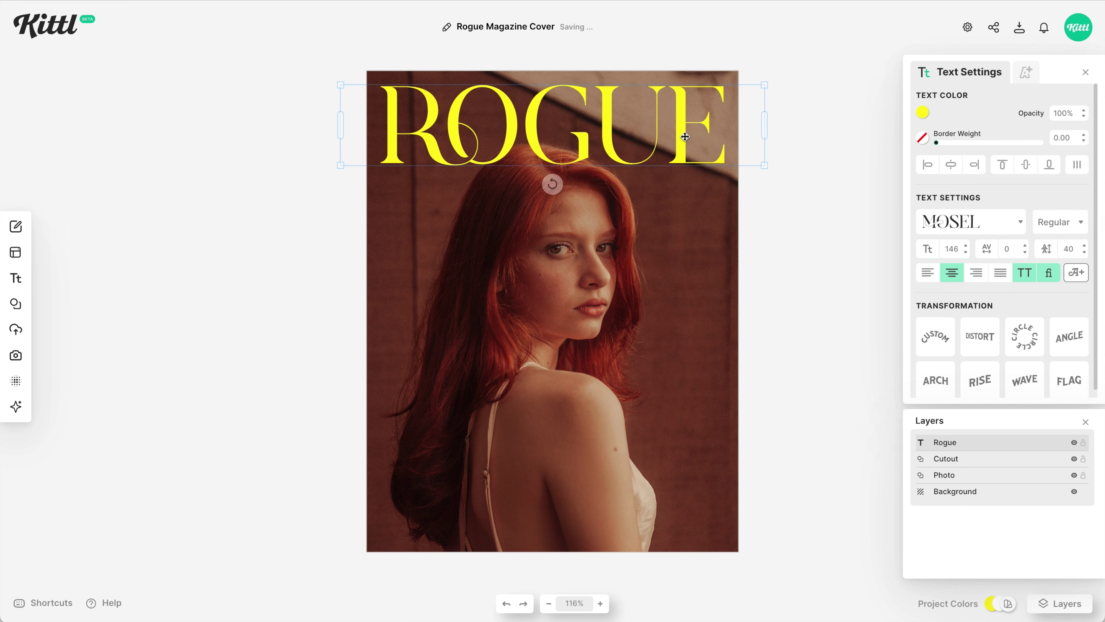
left_click(826, 168)
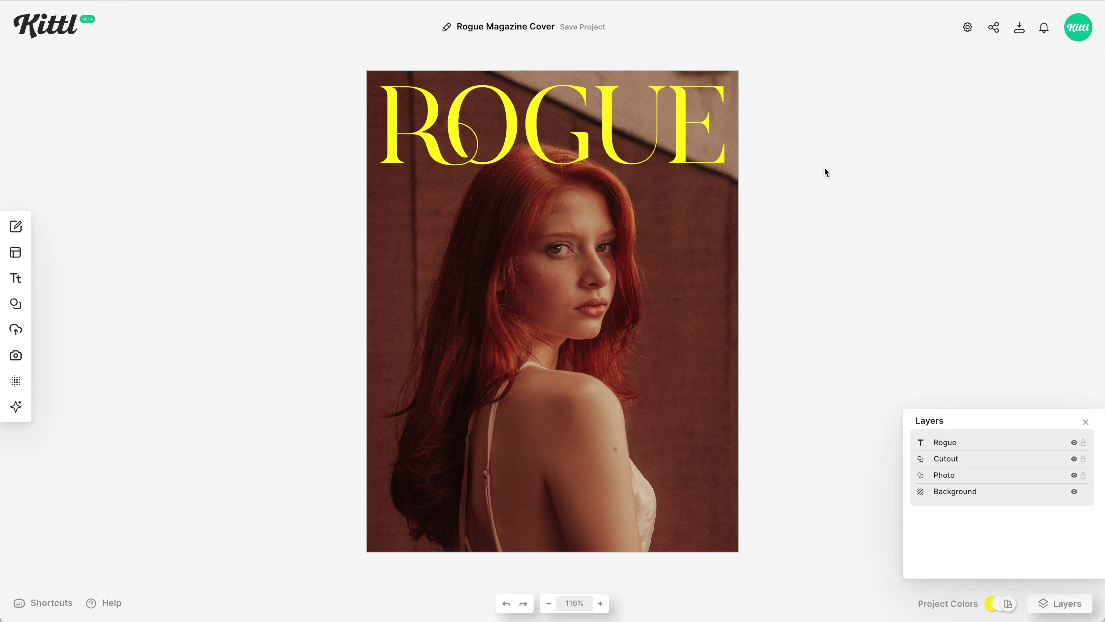
Step: Move the Rogue text layer between the Cutout and Photo layers so the title sits behind the woman's head
left_click(962, 444)
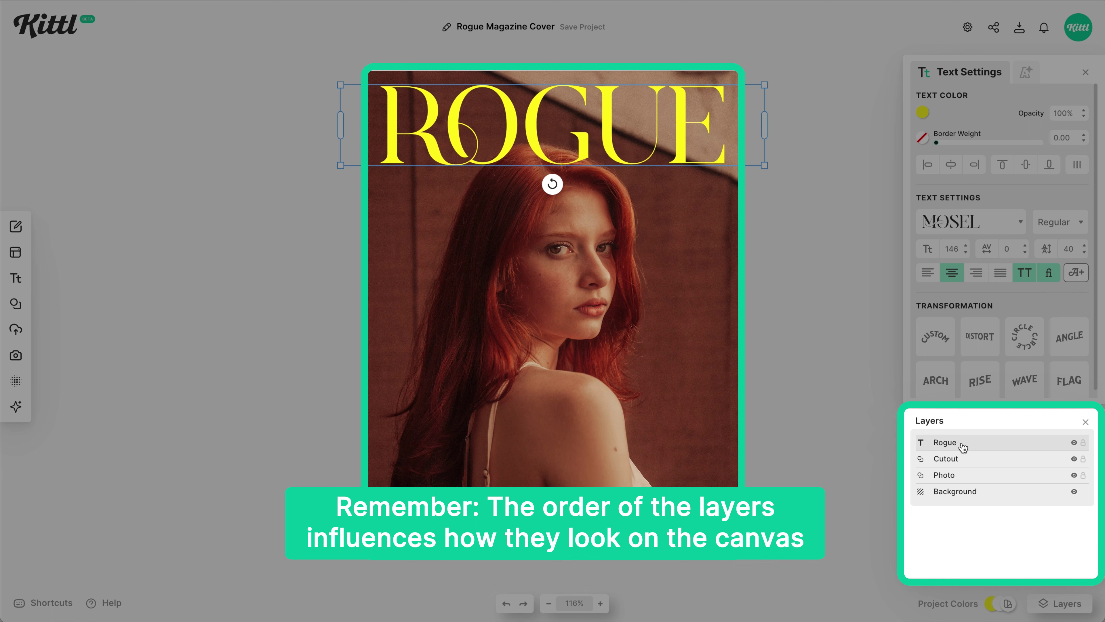
left_click_drag(966, 449, 960, 472)
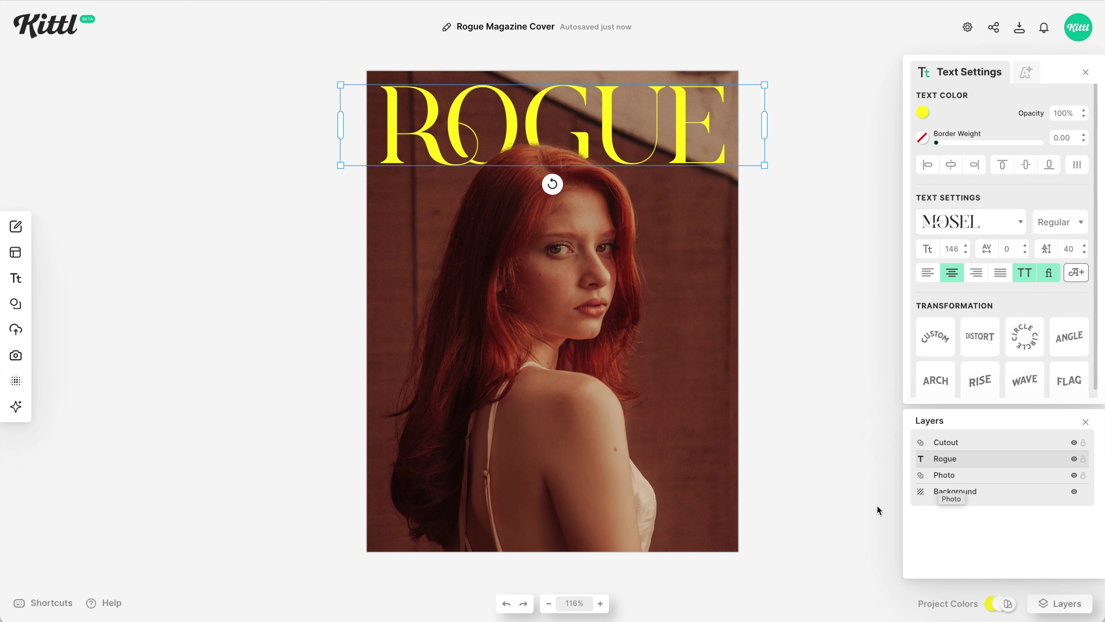
left_click(847, 501)
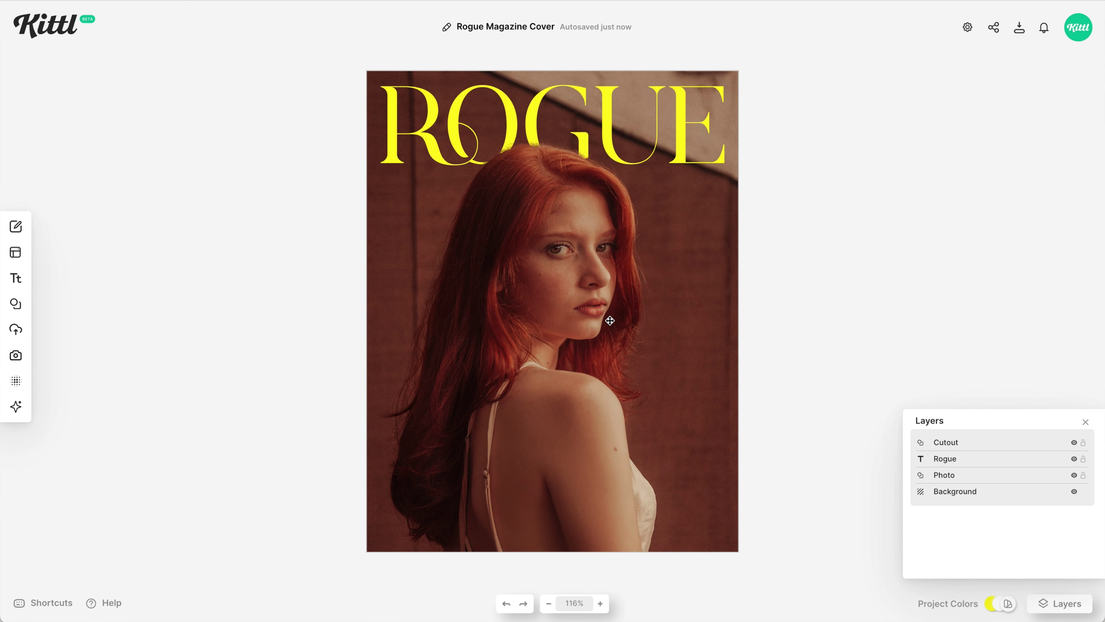
Step: Select the Photo layer
left_click(976, 476)
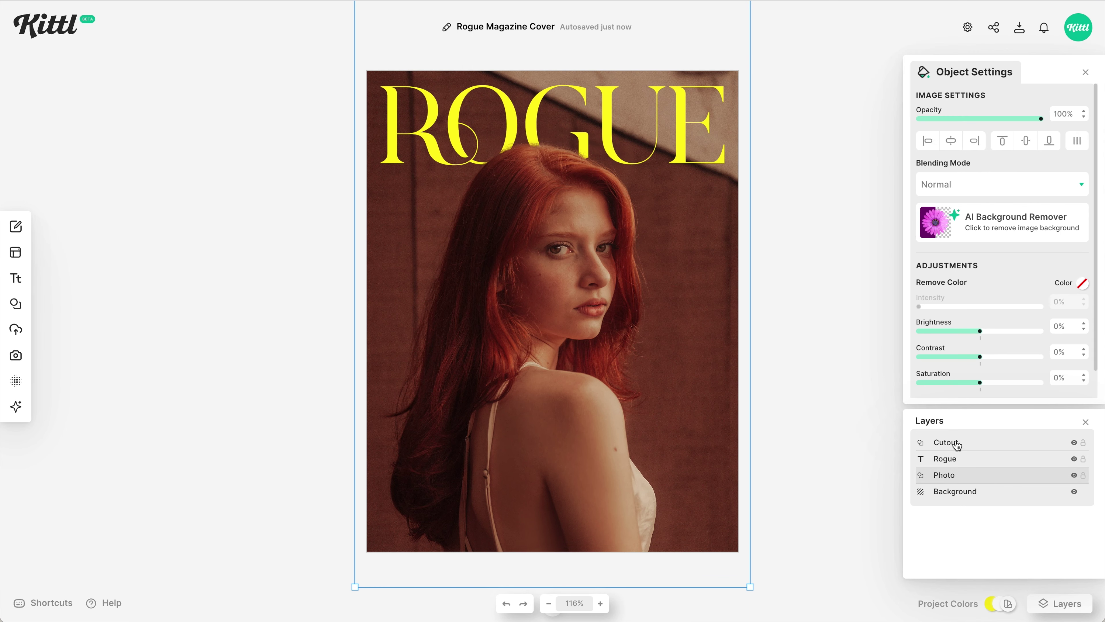